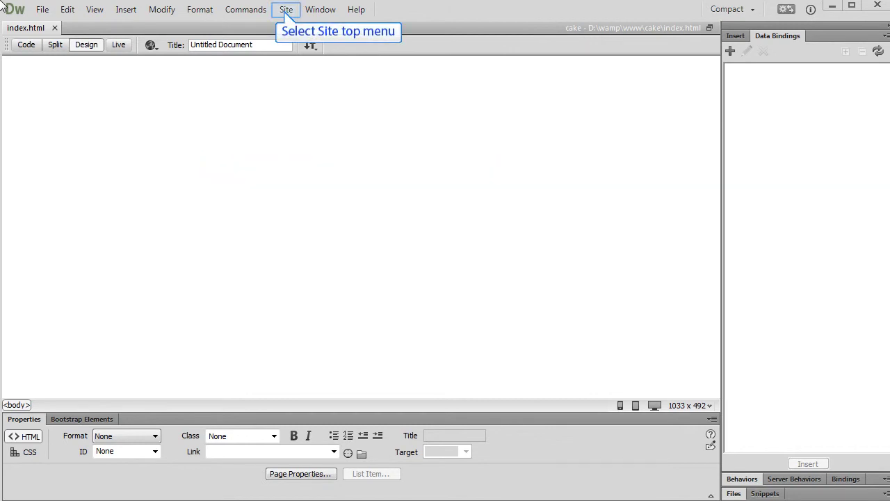
Open the DMXzone Database Connector's database source manager, choose the Local connection and review its connection settings
click(285, 10)
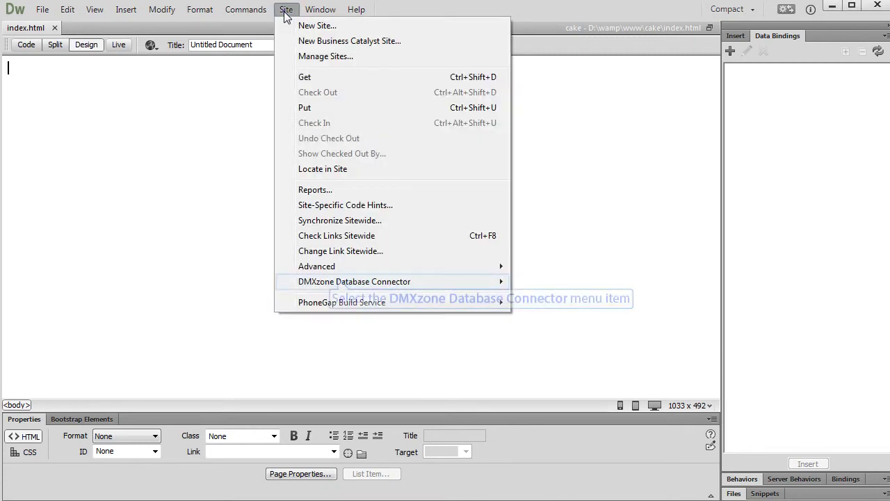
click(339, 282)
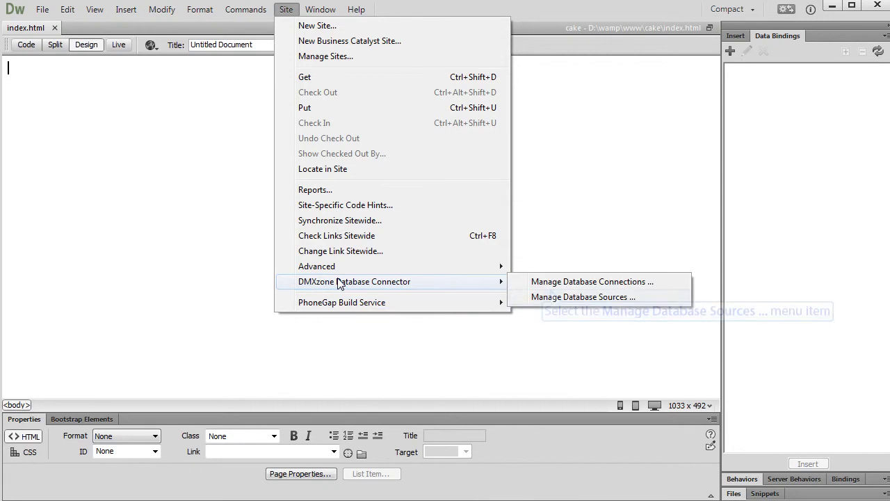
click(551, 297)
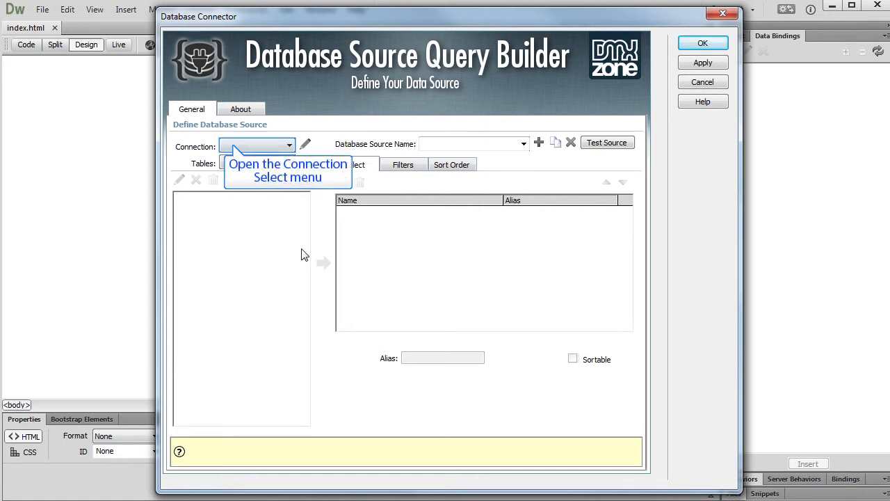
click(233, 147)
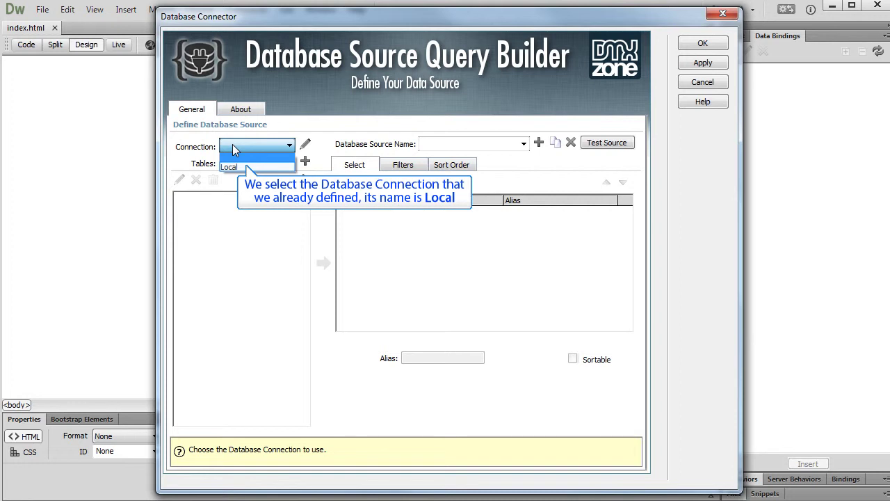
click(246, 166)
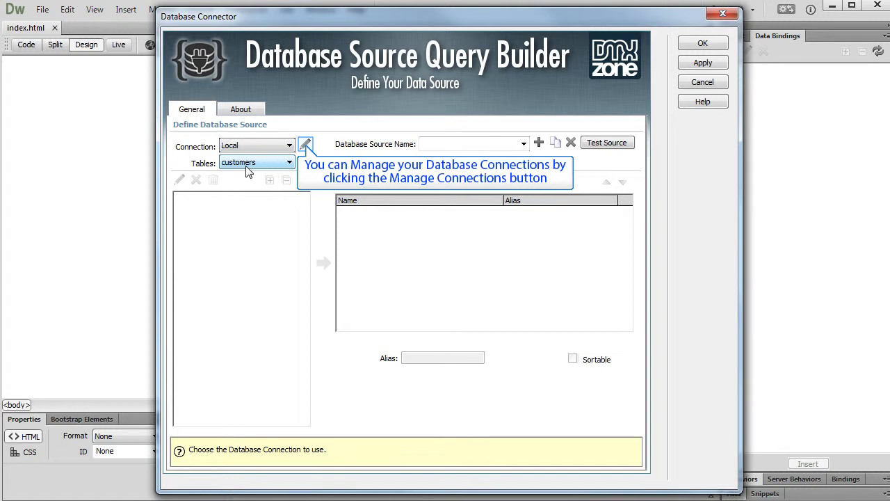
click(306, 146)
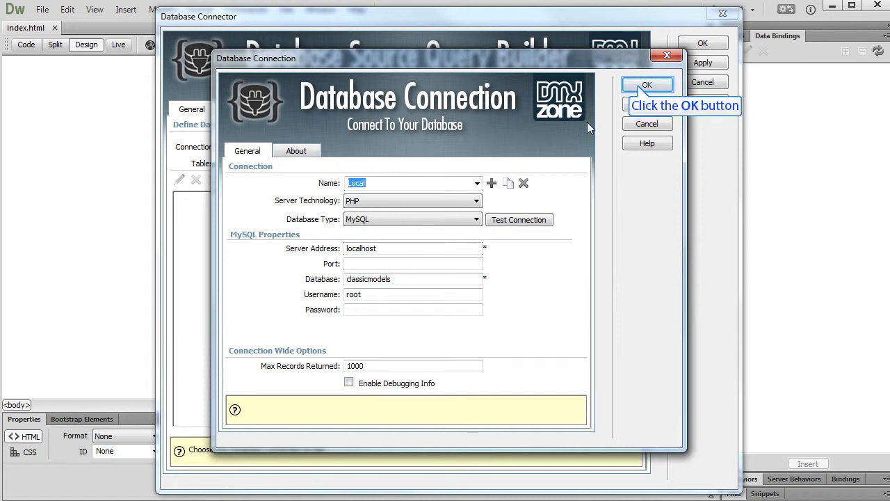
click(641, 88)
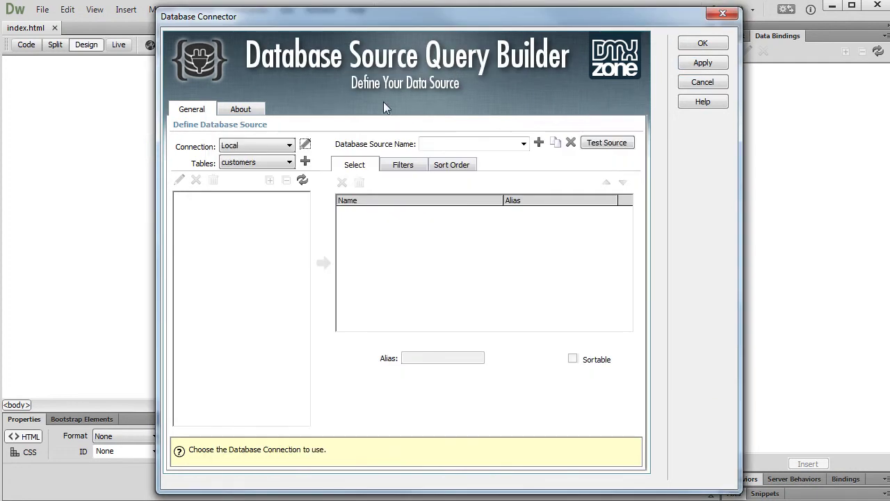
Add the products table to the database source for use in the query
click(263, 165)
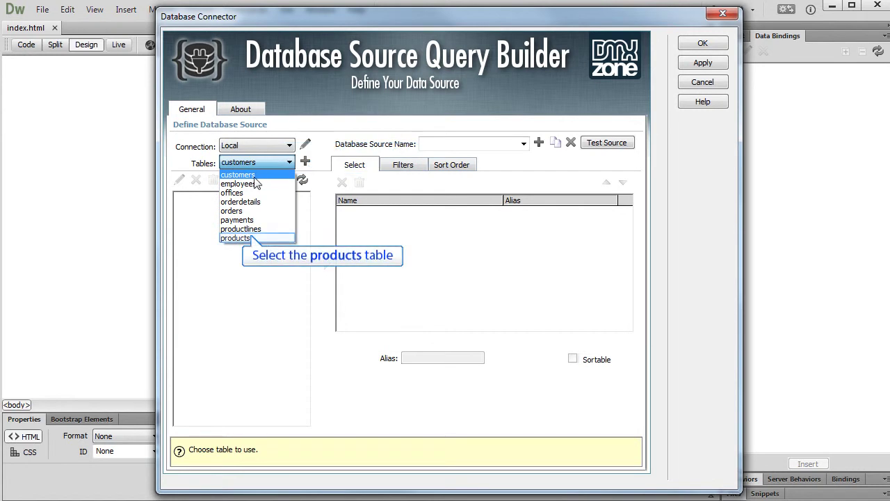
click(250, 237)
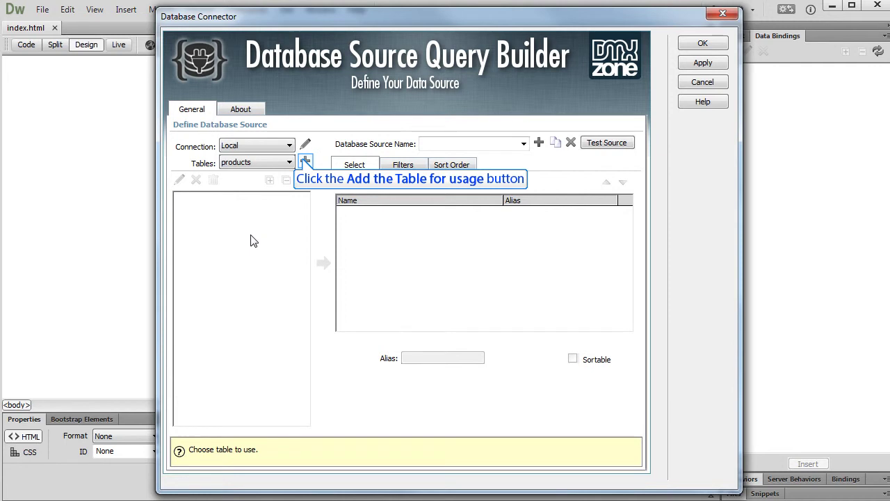
click(304, 161)
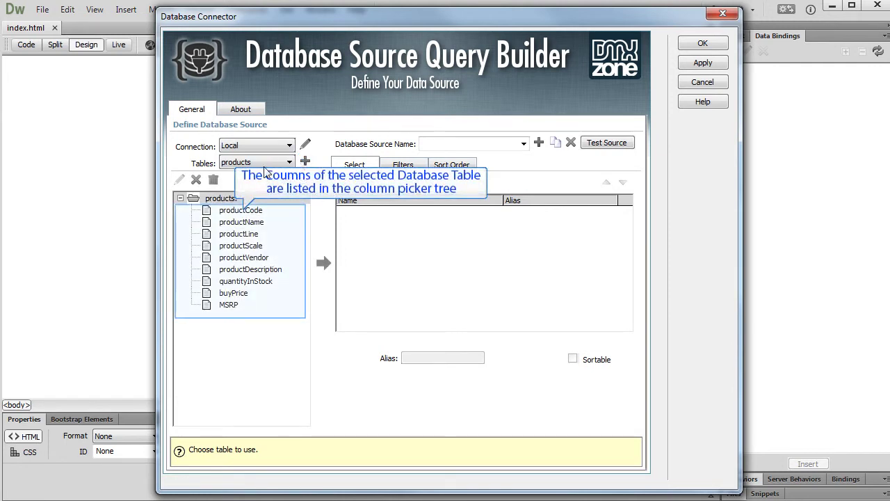
Add the productCode, productName, productDescription and buyPrice columns of the products table to the query's selected fields
click(241, 210)
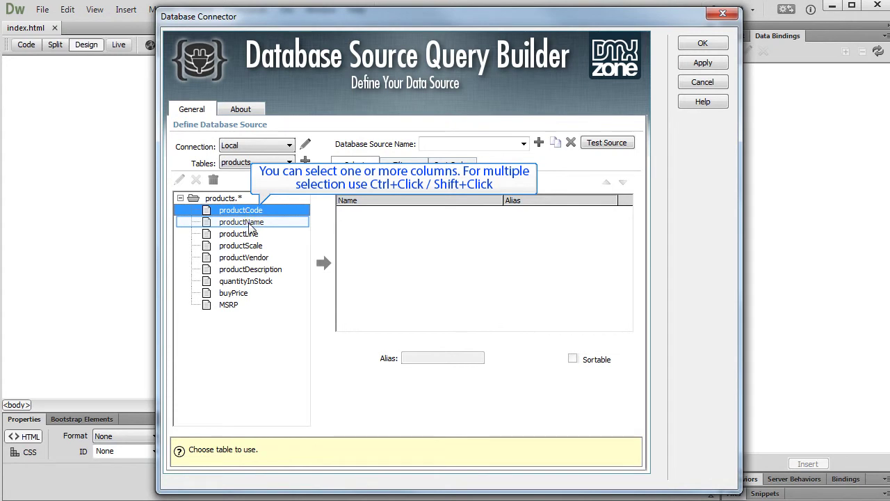
ctrl+click(241, 221)
ctrl+click(250, 269)
ctrl+click(233, 293)
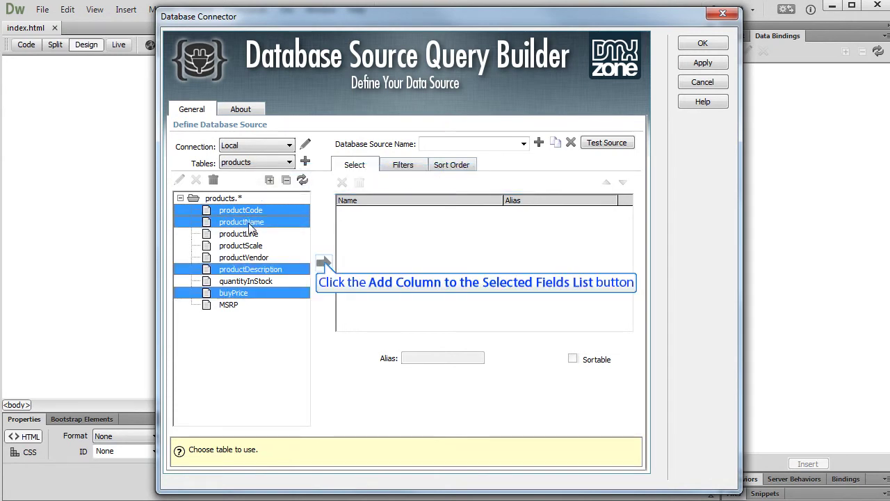
click(324, 261)
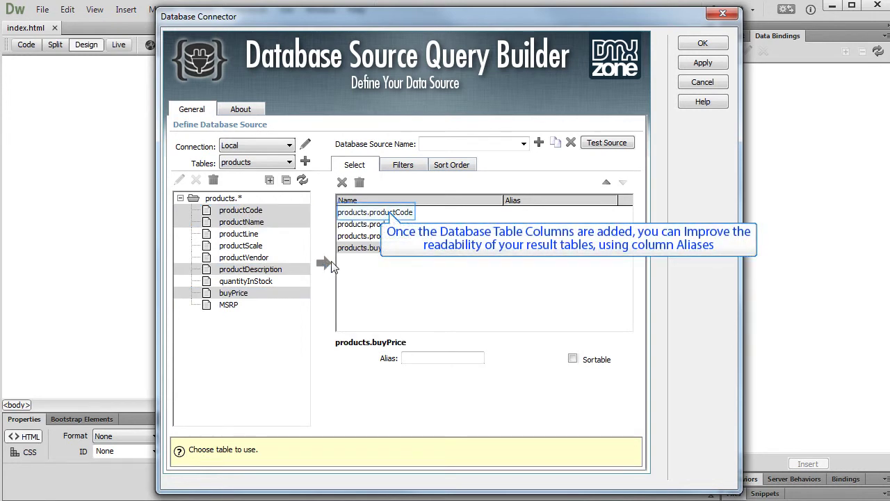
Set the column aliases to Code for productCode, Name for productName, Description for productDescription and Price for buyPrice
click(390, 213)
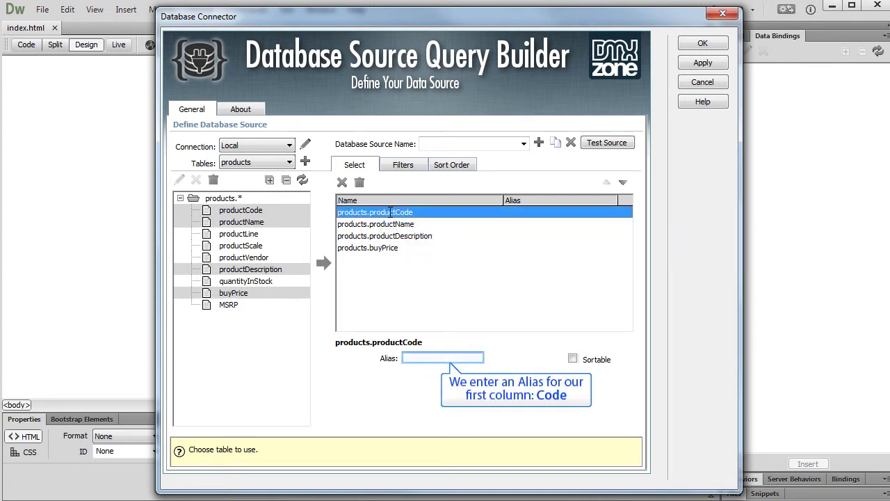
click(450, 359)
text(Code)
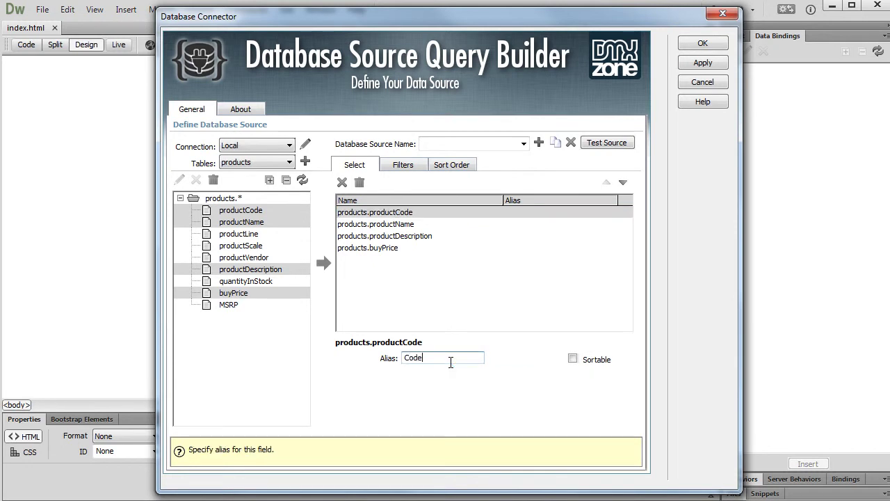
click(367, 222)
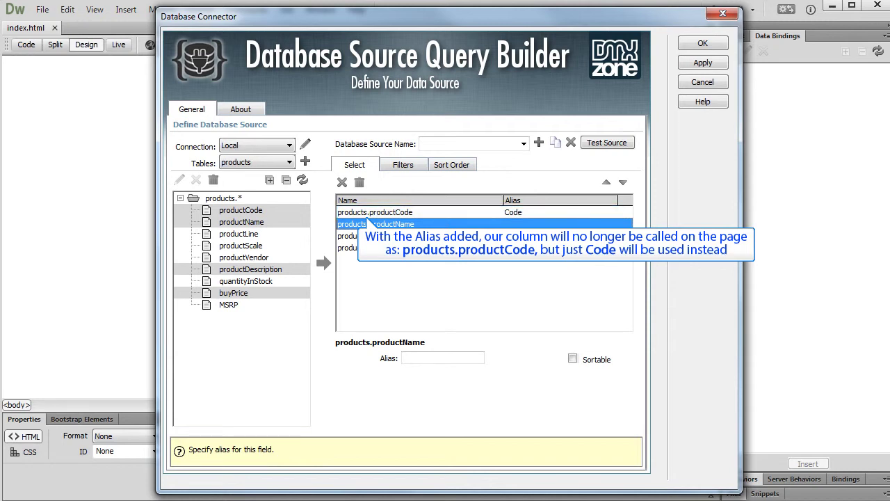
click(451, 358)
text(Name)
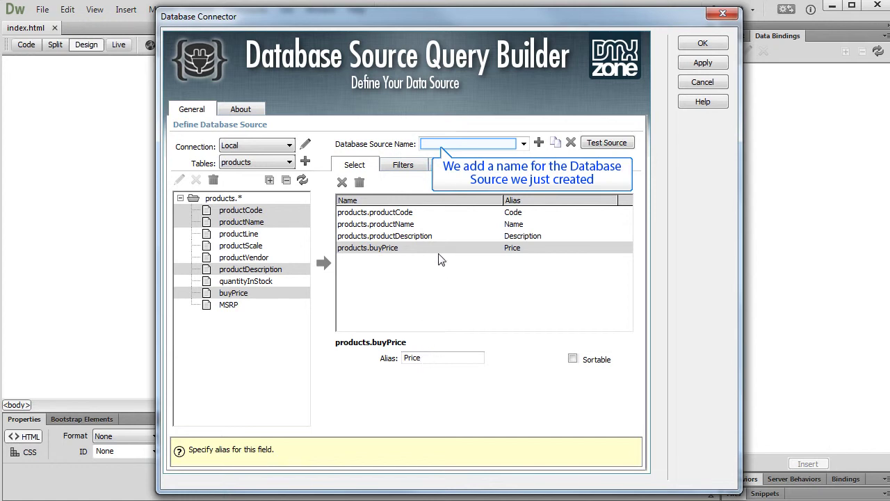
Name the database source Mydatabasesource
click(440, 147)
text(Mydatabas)
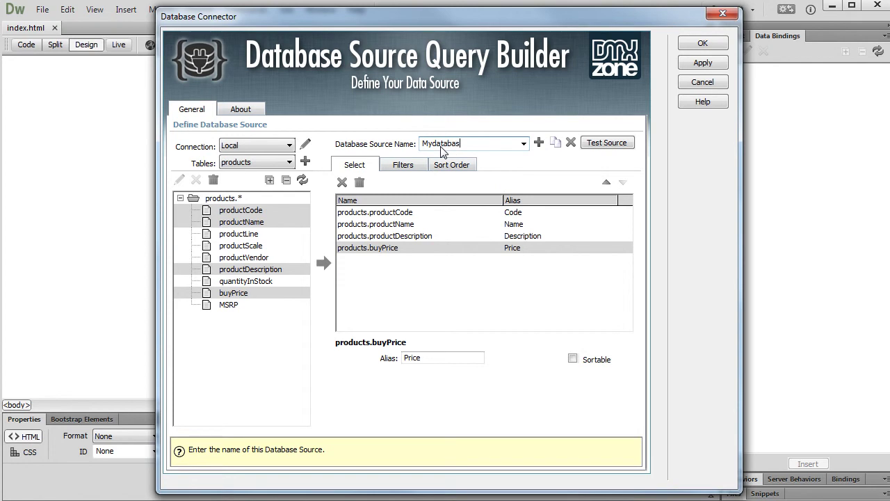
text(esource)
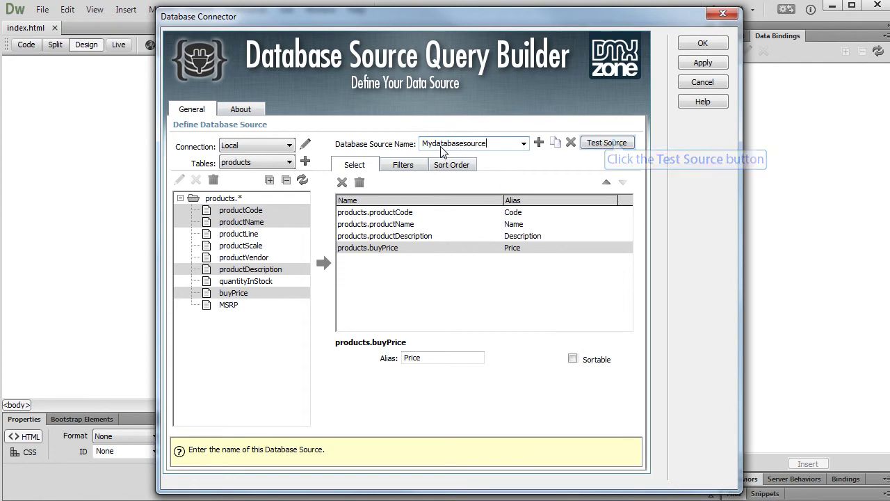
Run a test of the database source, looking through the returned records, and accept the source definition
click(613, 143)
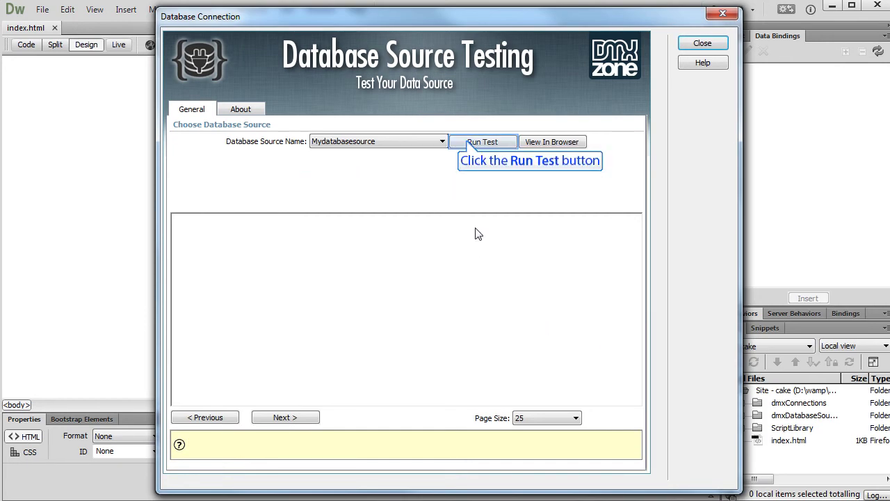
click(467, 144)
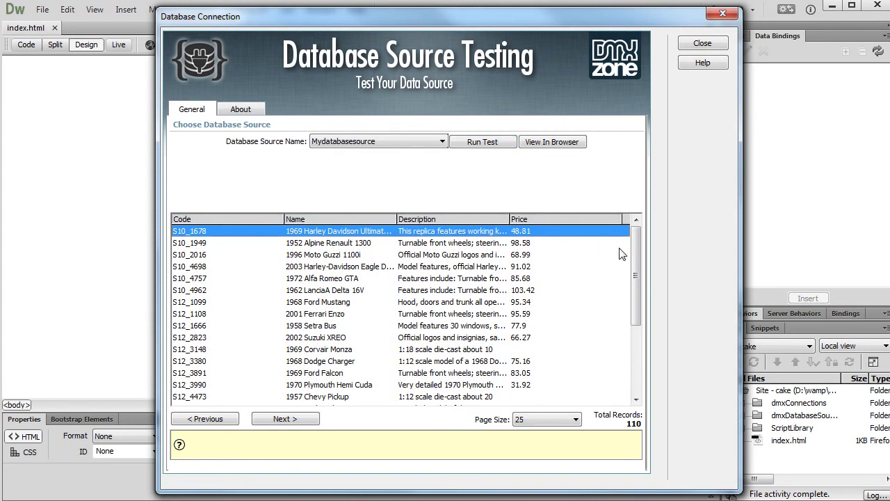
drag(633, 266, 629, 357)
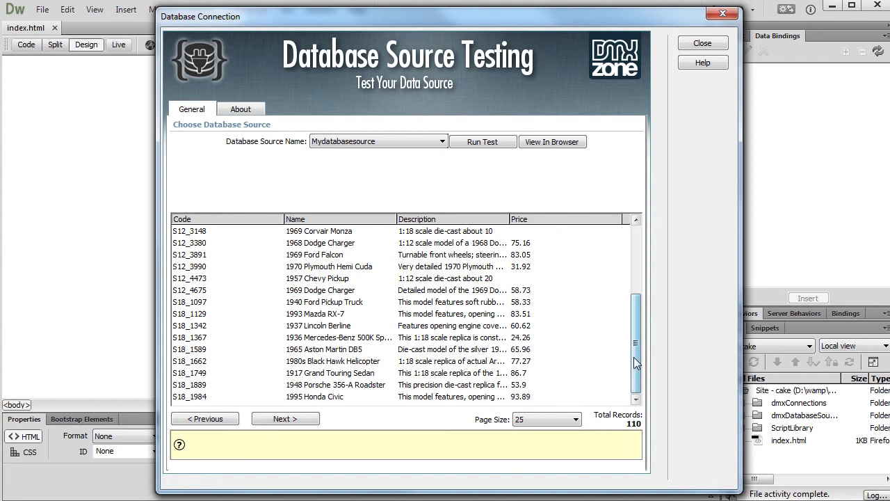
drag(635, 358, 639, 250)
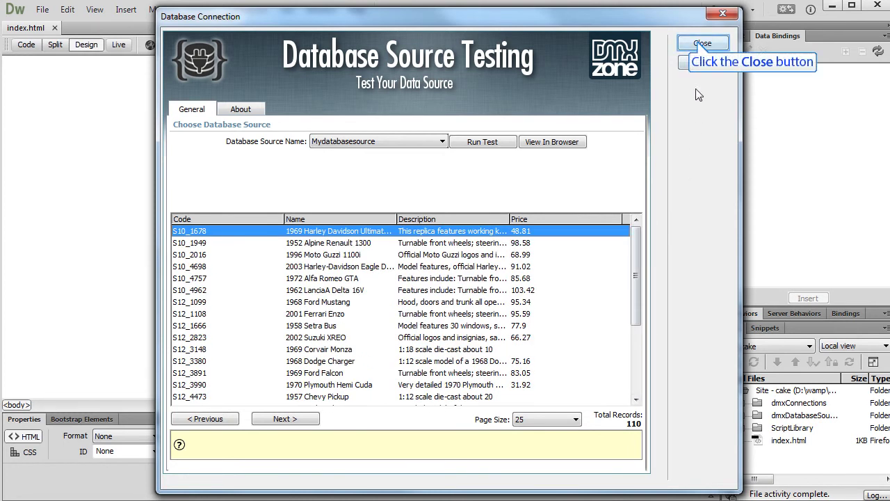
click(701, 43)
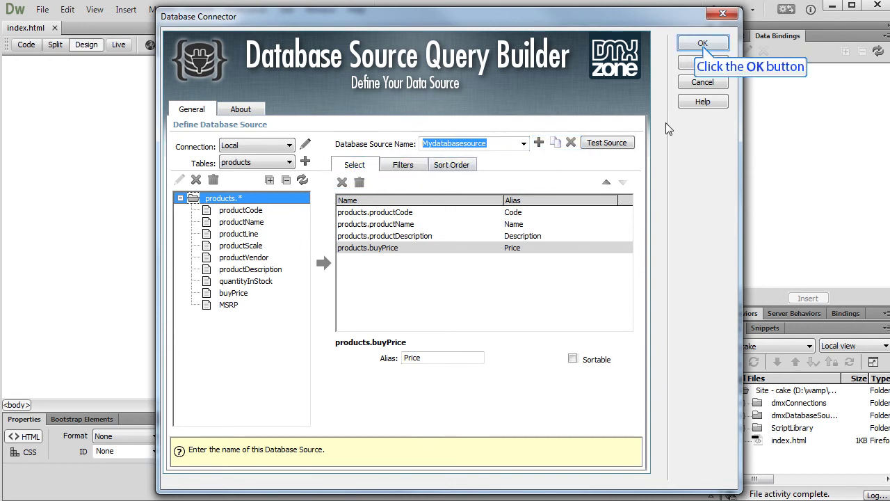
click(702, 45)
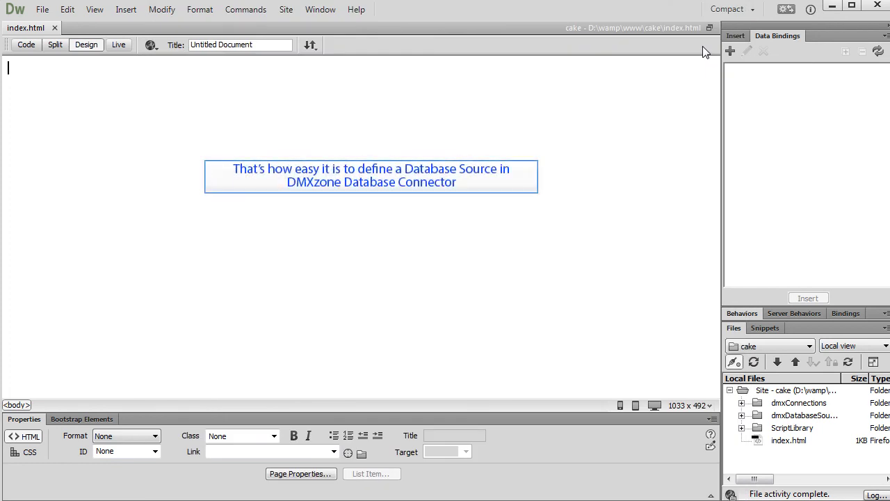